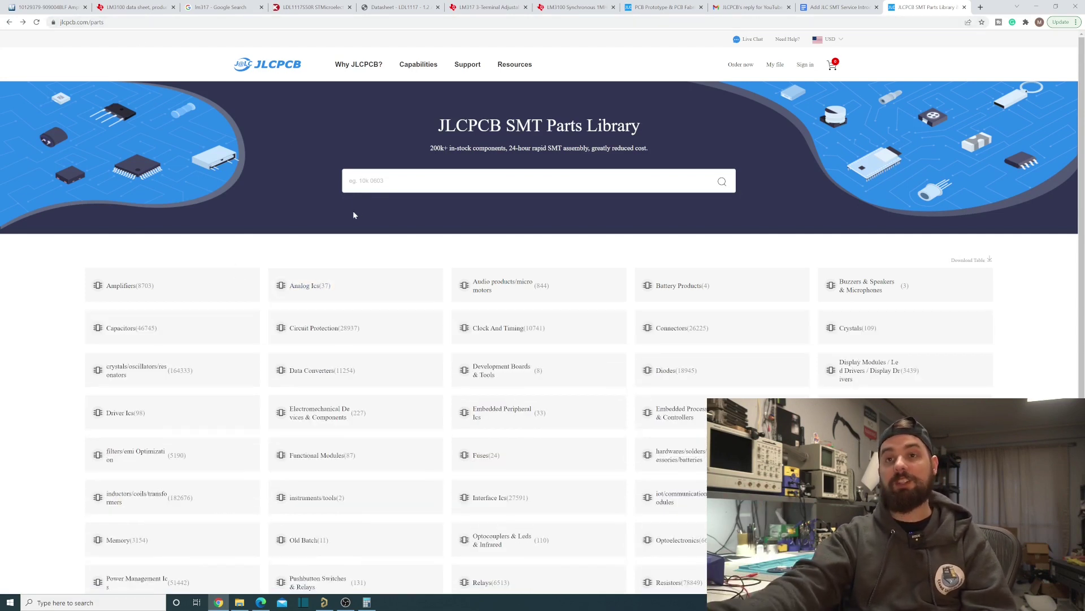
mouse_move(288, 267)
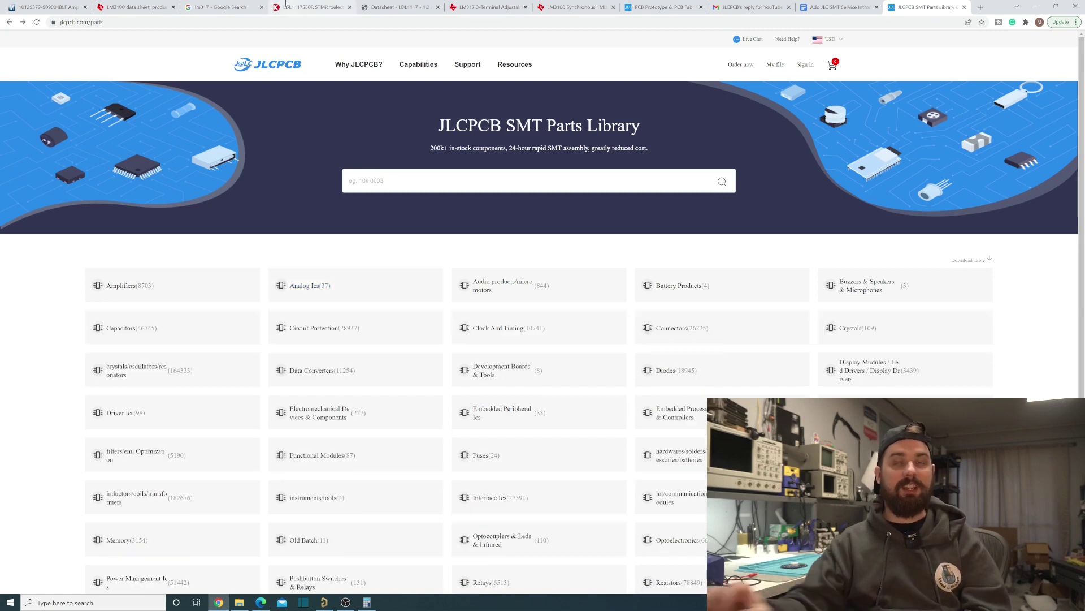
Step: Open the LDL1117 datasheet's maximum ratings and mark both thermal resistance rows in Table 3
left_click(469, 9)
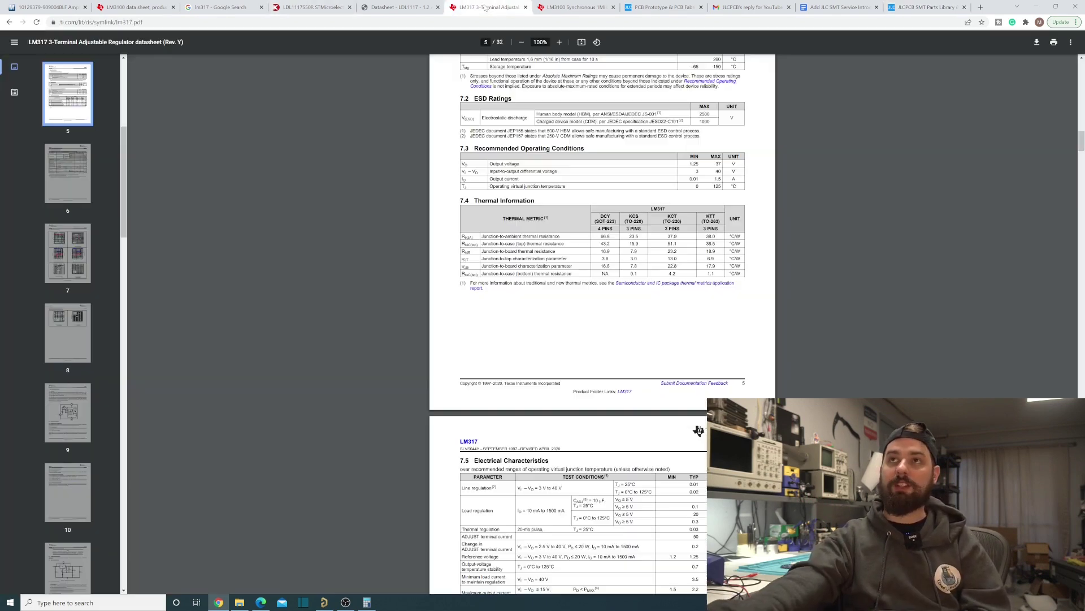
left_click(419, 13)
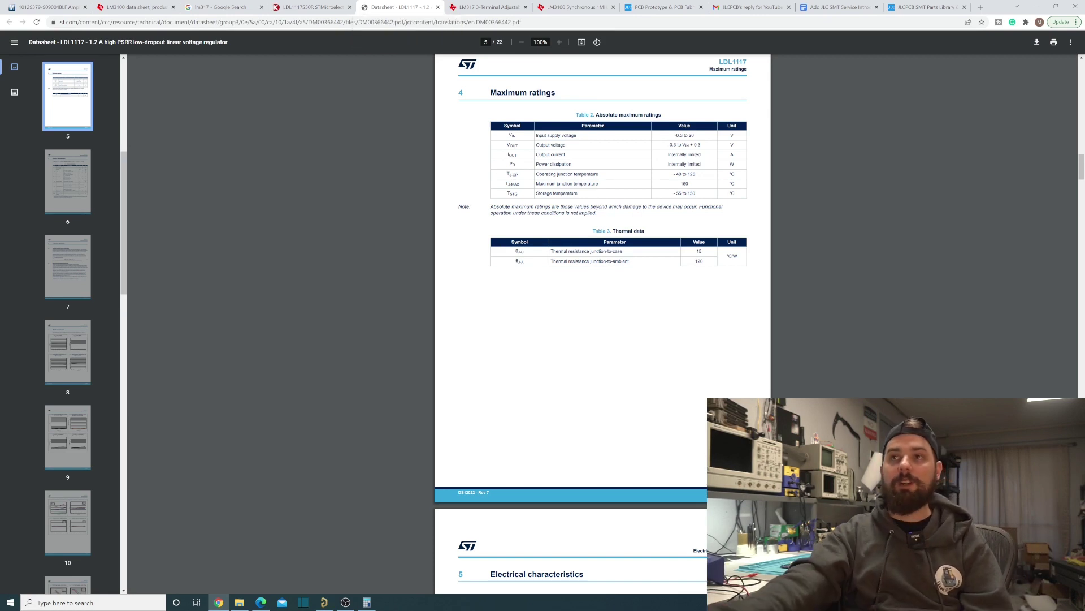
left_click_drag(551, 251, 623, 252)
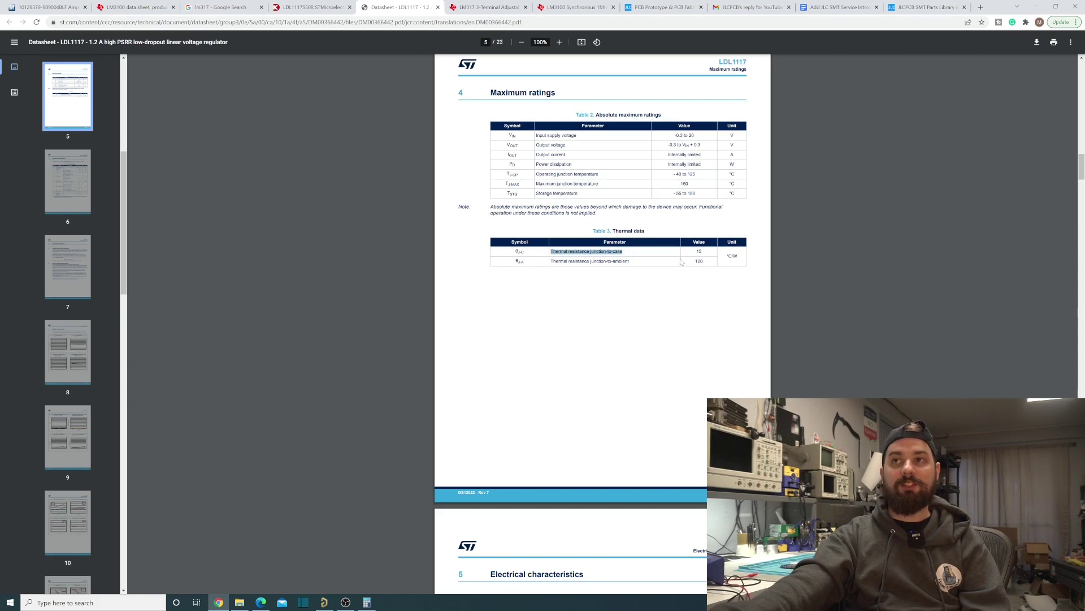
left_click(682, 262)
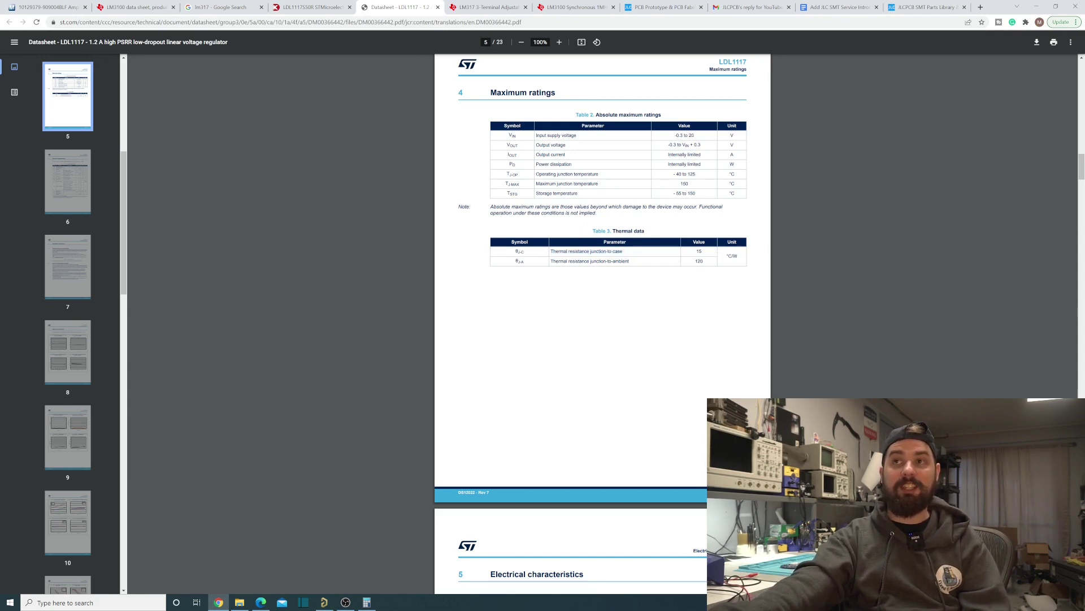
left_click_drag(556, 261, 714, 265)
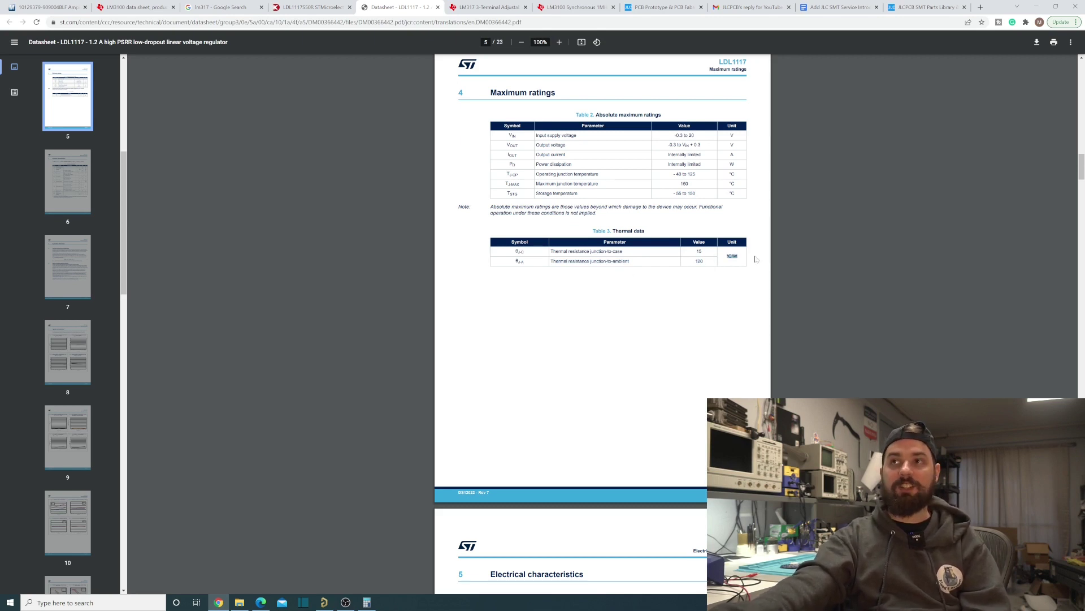
left_click(649, 256)
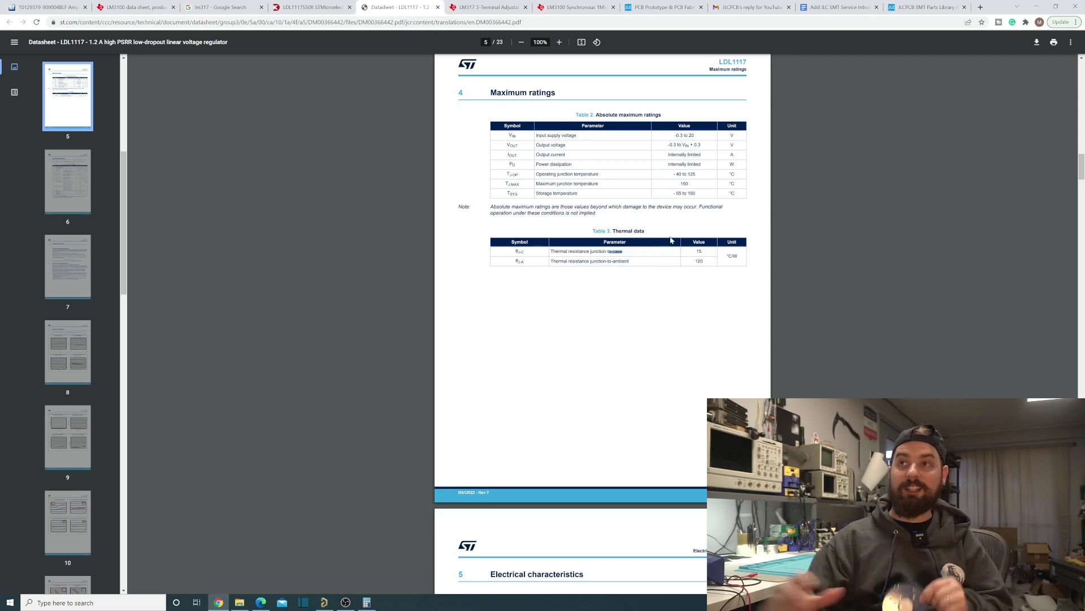
Step: Re-select the junction-to-case row, then highlight the 120 °C/W junction-to-ambient value
triple_click(587, 251)
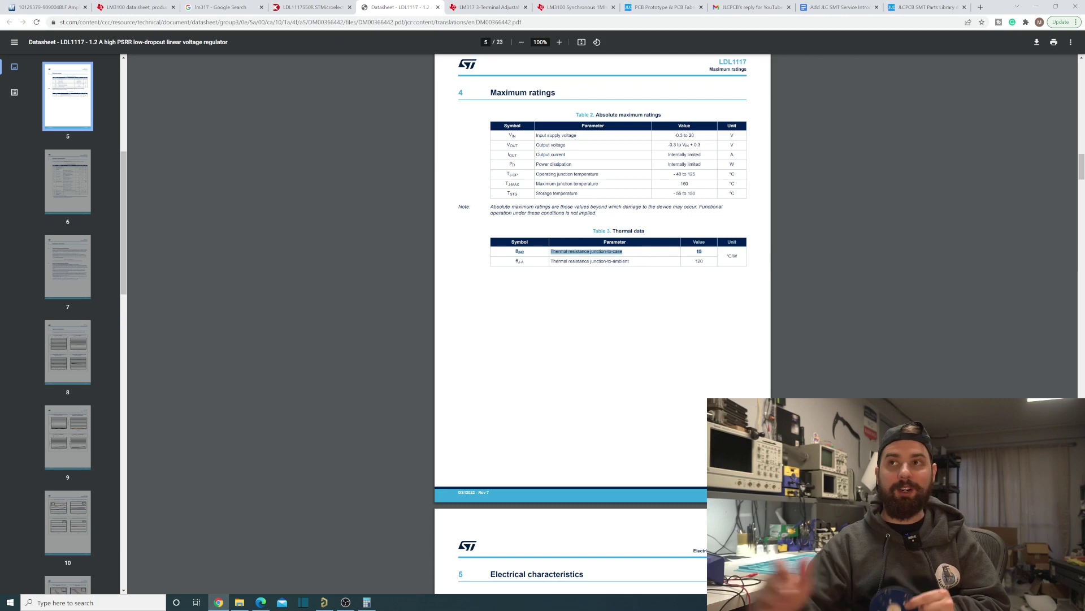
left_click(655, 260)
left_click_drag(551, 261, 629, 261)
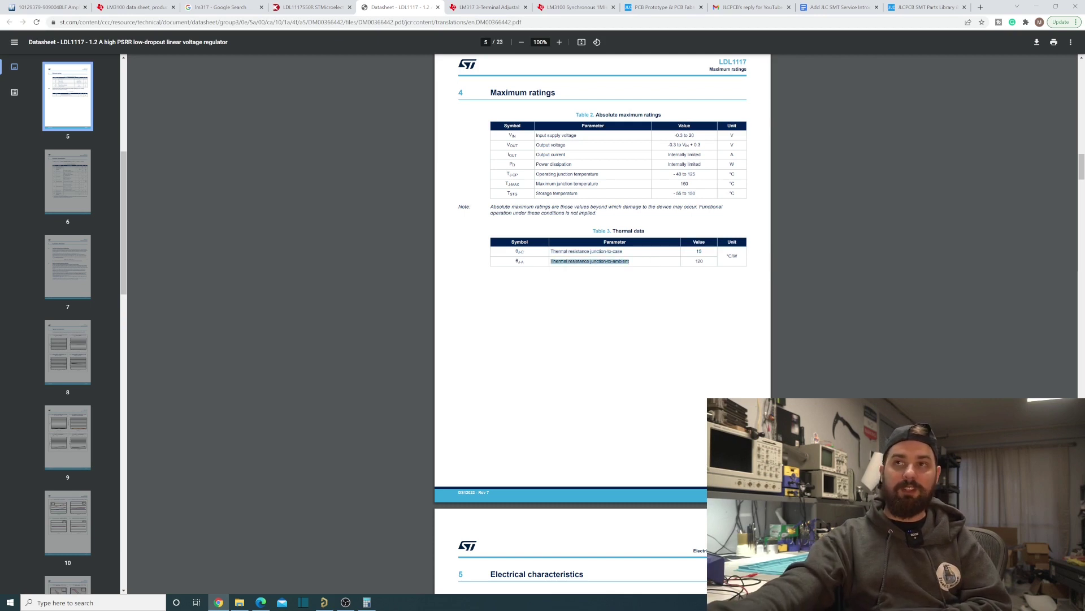
double_click(700, 261)
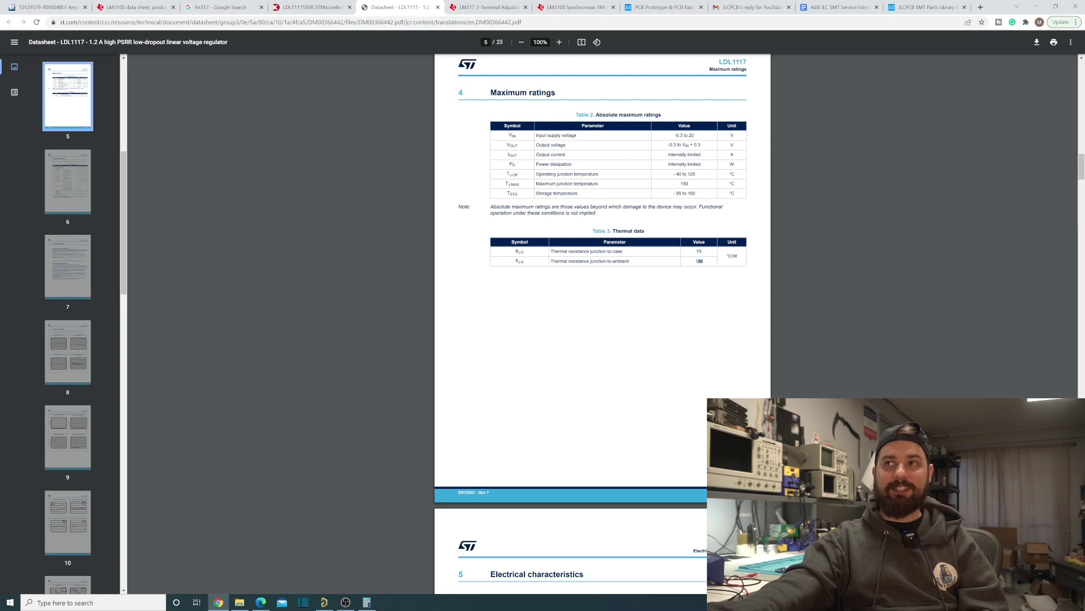
Step: Show the LM317 Thermal Information table on page 5 and mark its RθJA and RθJC(top) values
left_click(487, 7)
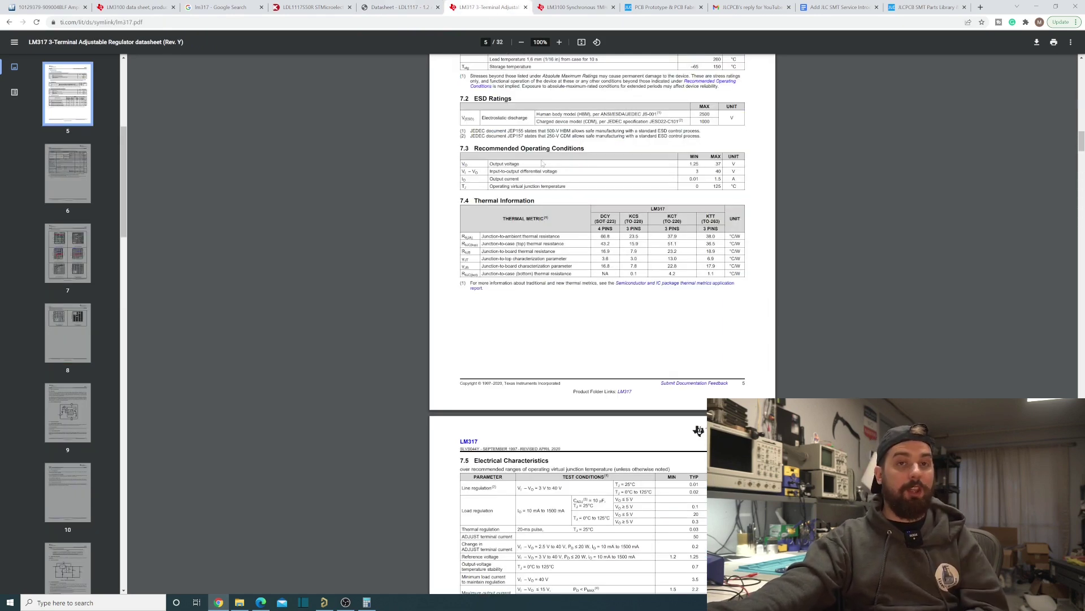
scroll(542, 163, "up", 5)
scroll(543, 163, "down", 3)
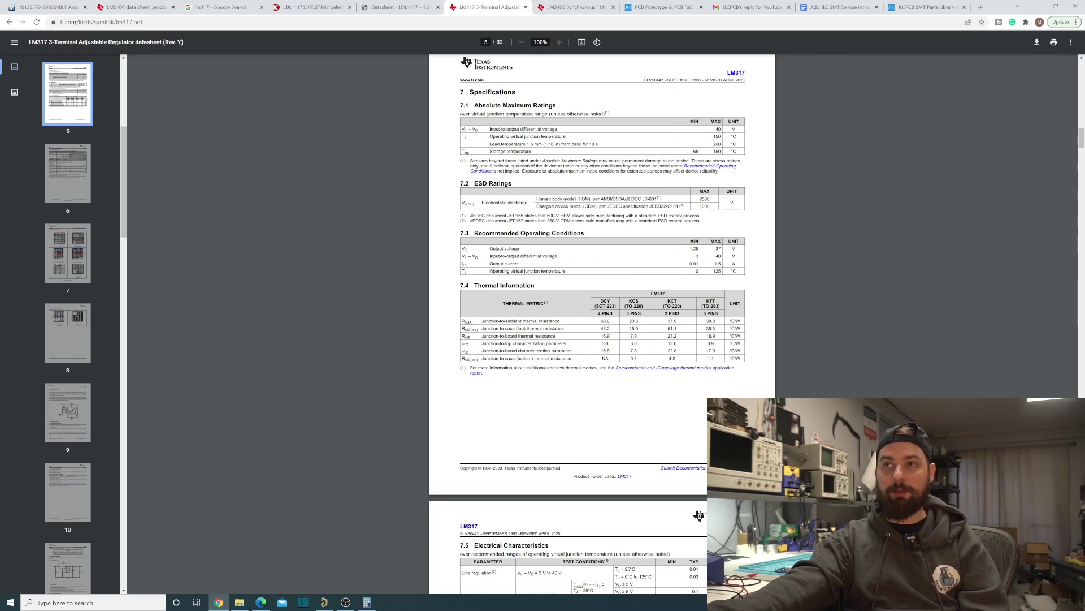
left_click_drag(601, 321, 690, 338)
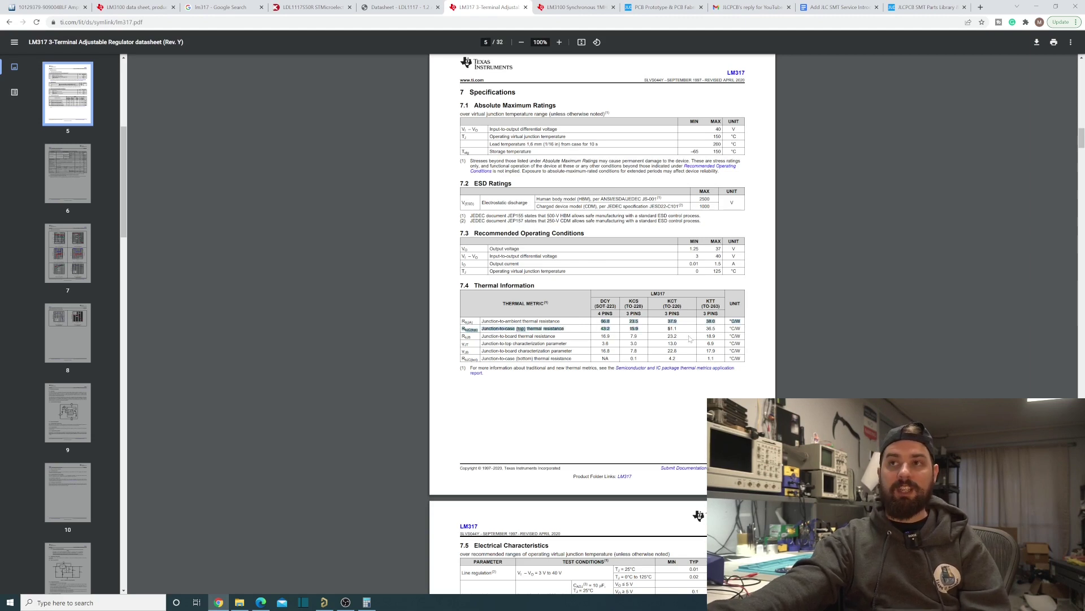
left_click(696, 340)
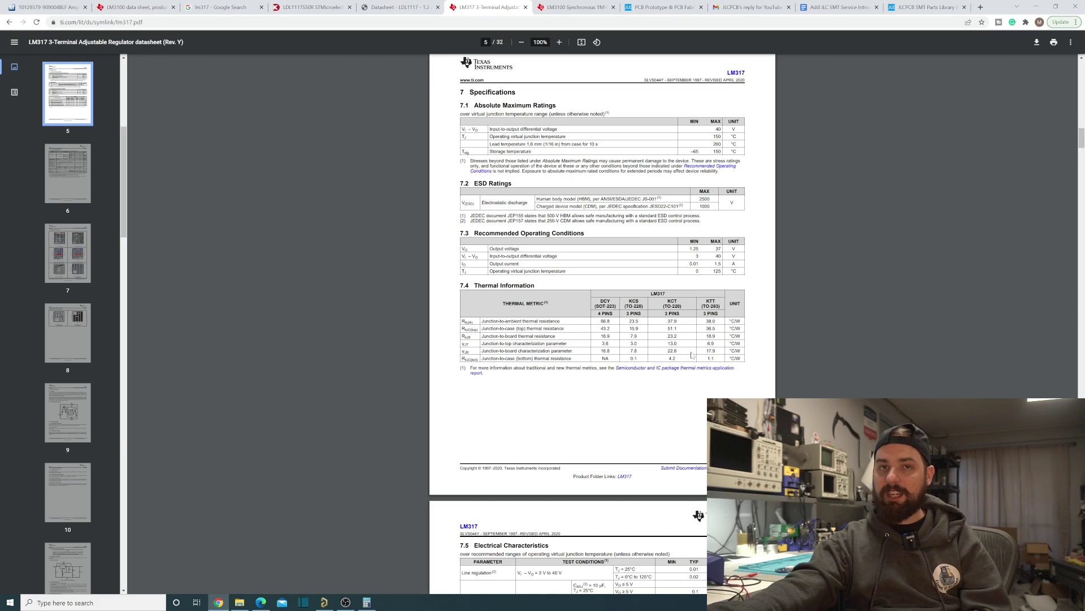
Step: Mark the LM3100 section 6.4 Thermal Information and follow its Semiconductor and IC Package Thermal Metrics link
left_click(576, 7)
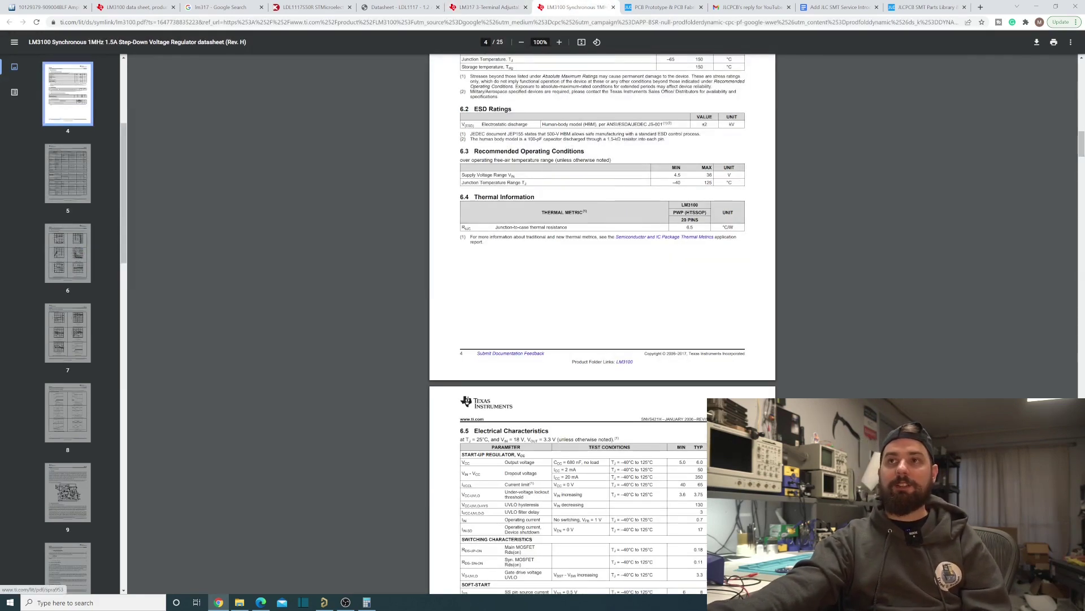
left_click_drag(460, 196, 758, 249)
left_click(710, 236)
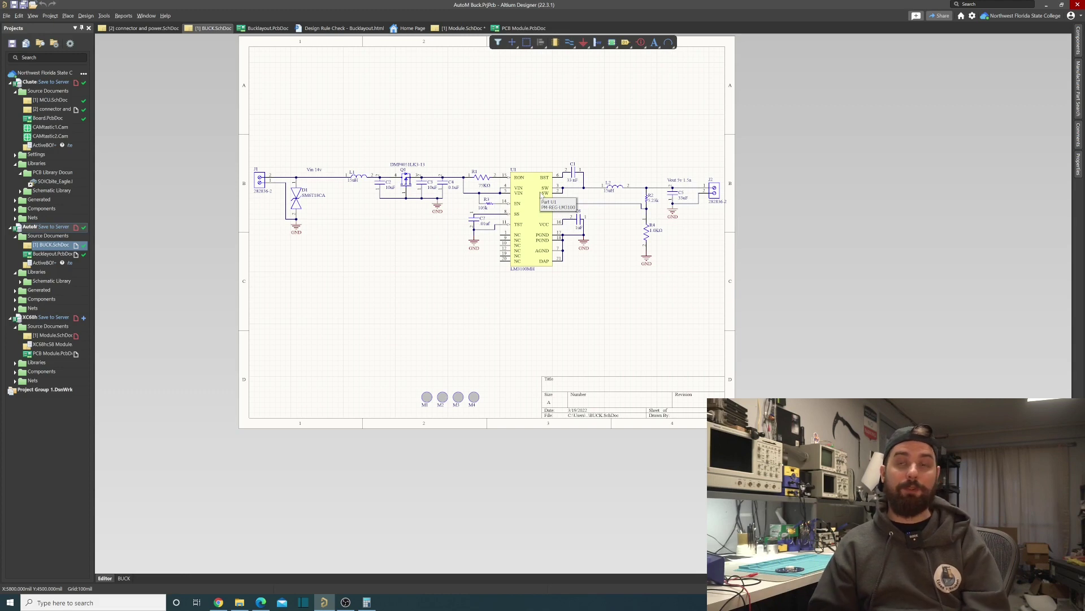
Step: Switch from Altium to the TI LM3100 product page in Chrome
left_click(218, 602)
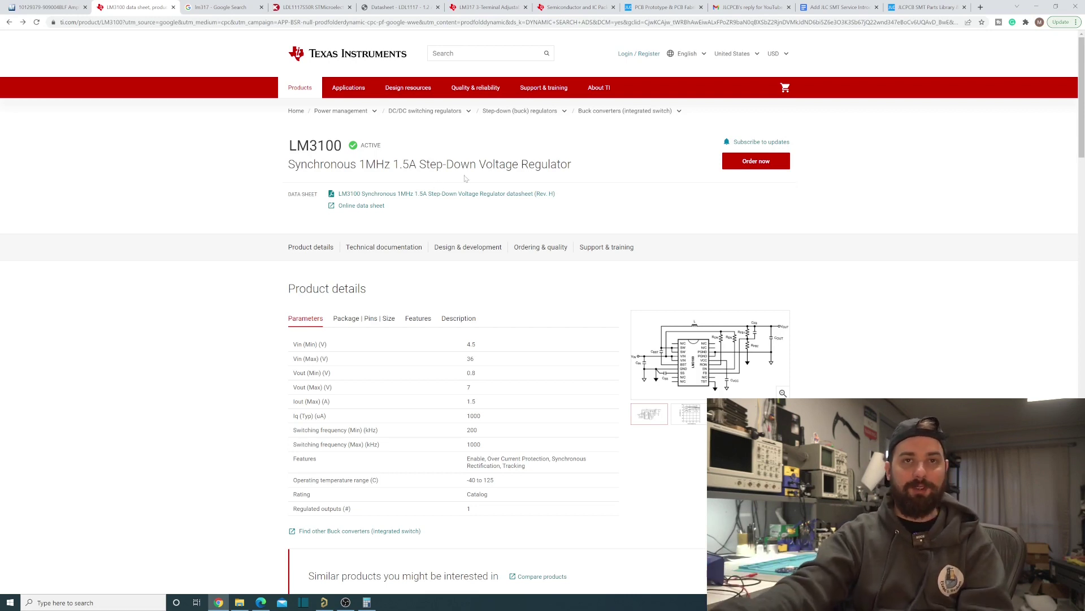
Step: In the WEBENCH Designer box, change the output voltage from 3.3 V to 5 V
scroll(502, 308, "down", 1)
scroll(502, 309, "down", 12)
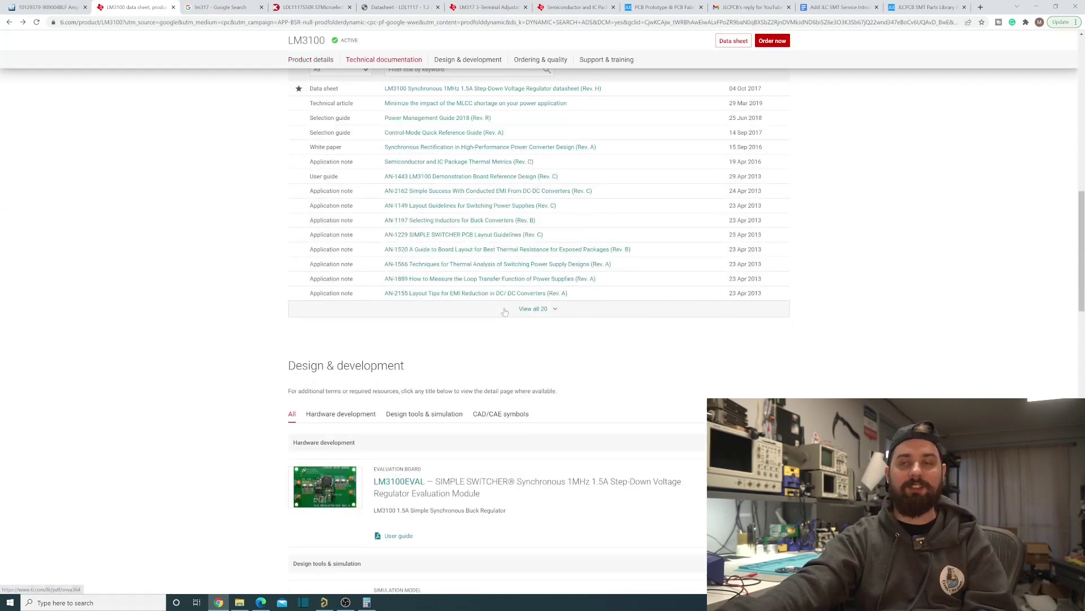
scroll(504, 312, "up", 10)
scroll(55, 197, "up", 3)
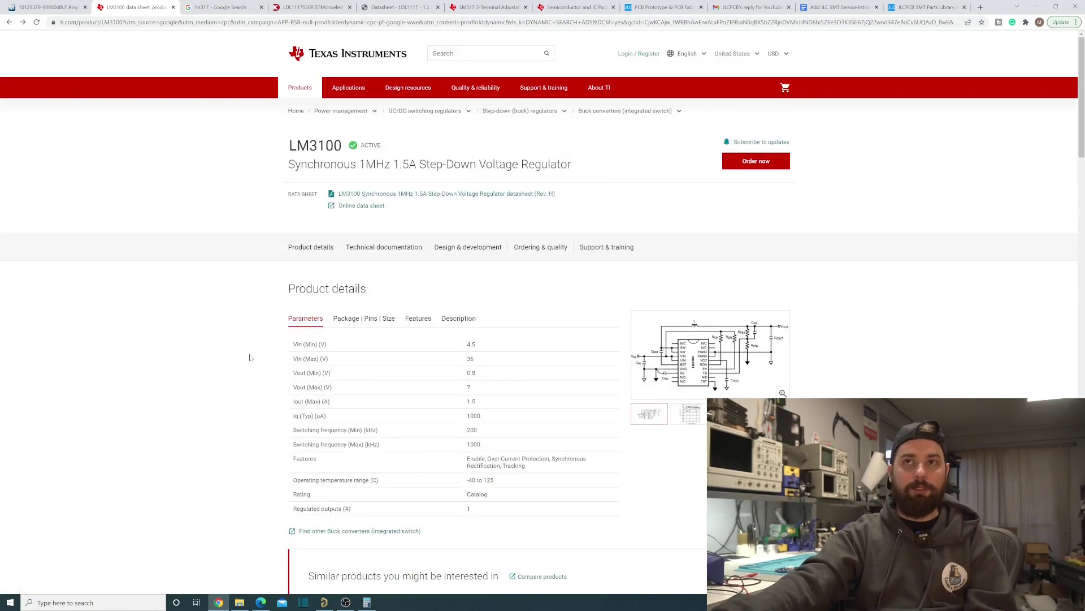
scroll(264, 349, "down", 8)
scroll(309, 289, "down", 15)
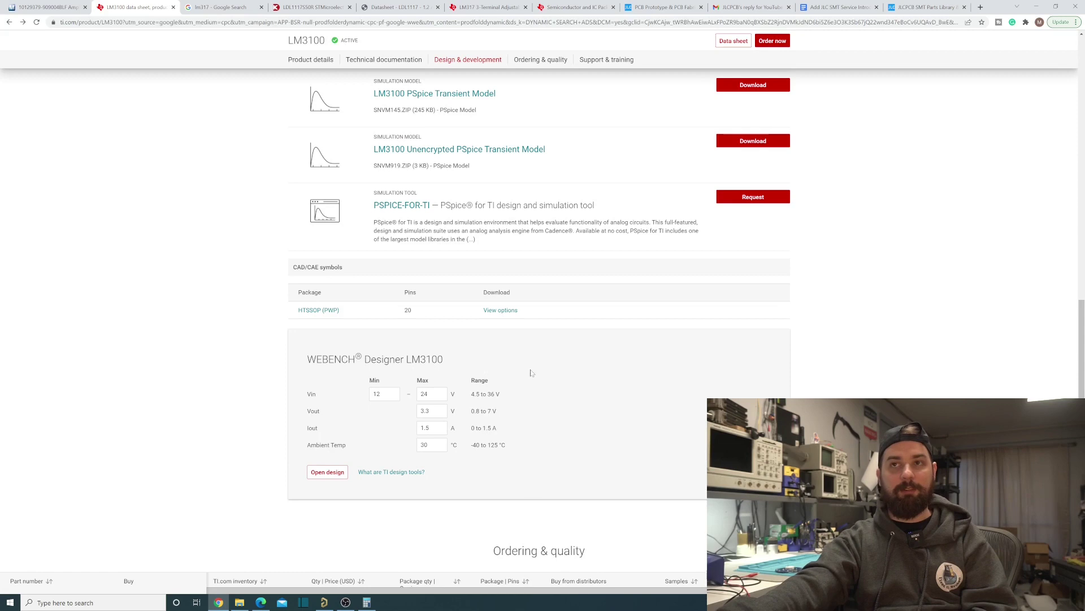
left_click(429, 411)
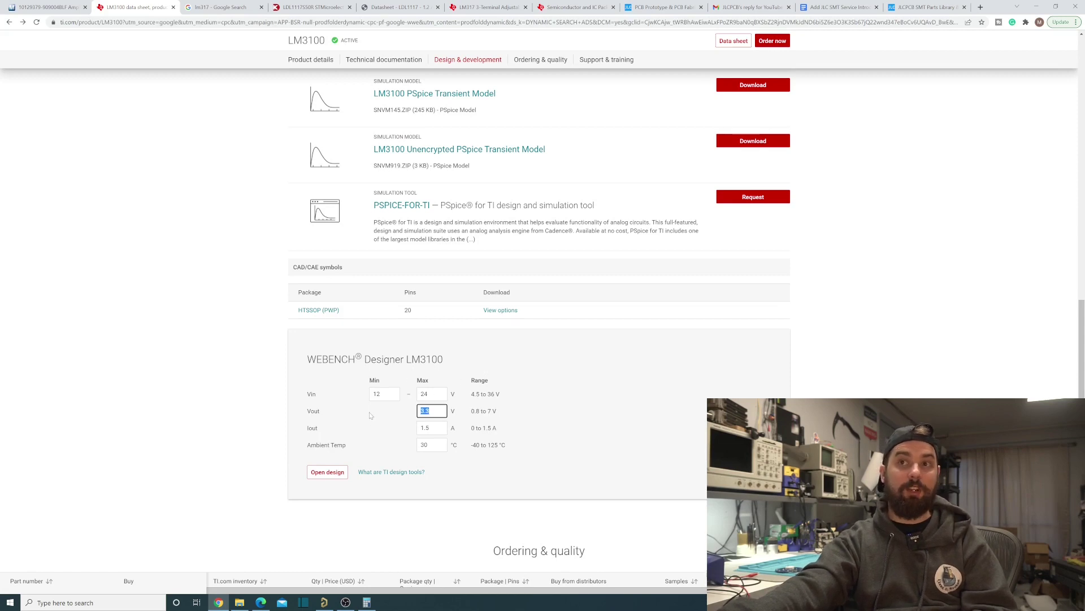
type("5")
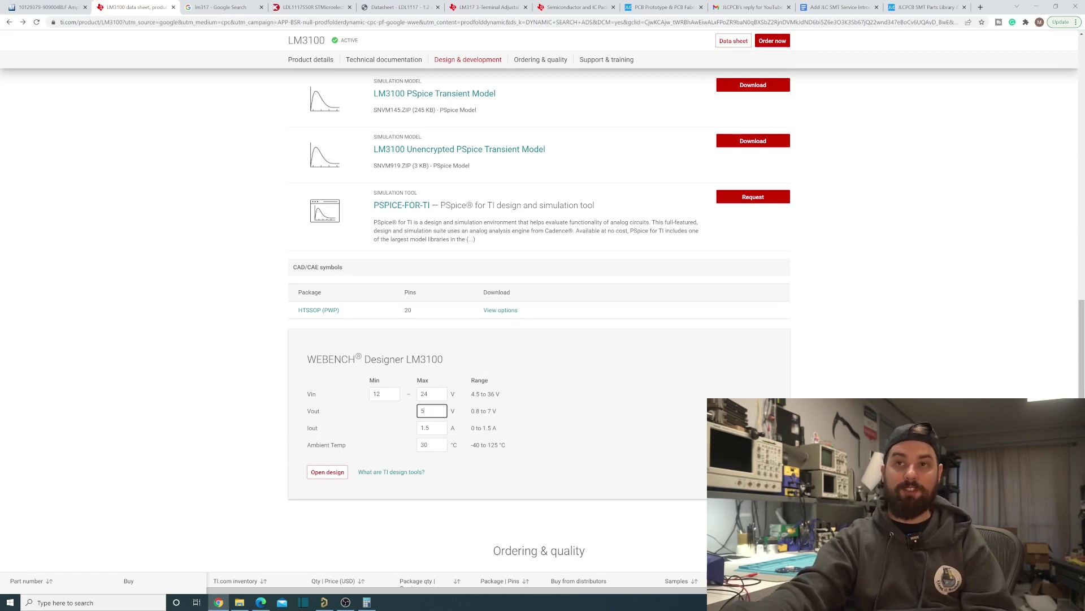
key("shift+Tab")
key("shift+Tab")
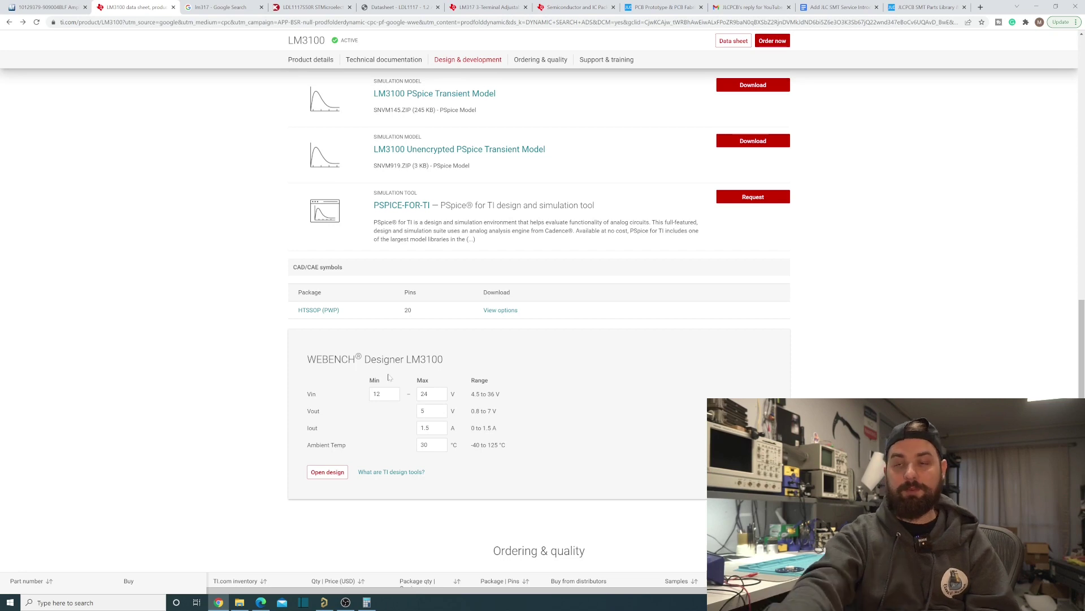
Step: Enter Vin Min 11 V and Vin Max 12 V, then generate the design
left_click(389, 394)
key("BackSpace")
type("1")
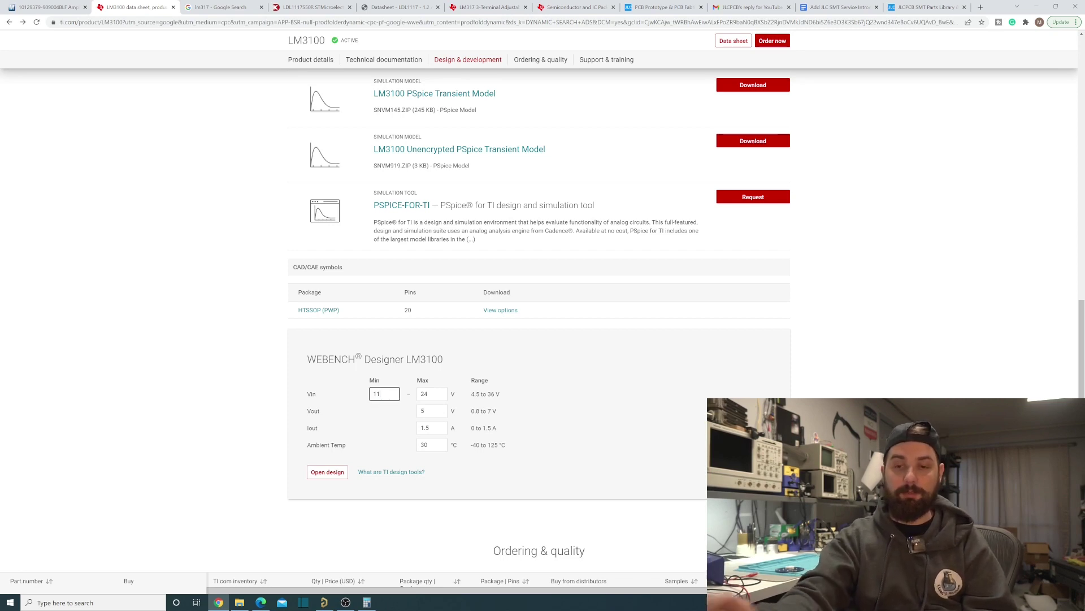
key("Tab")
type("12")
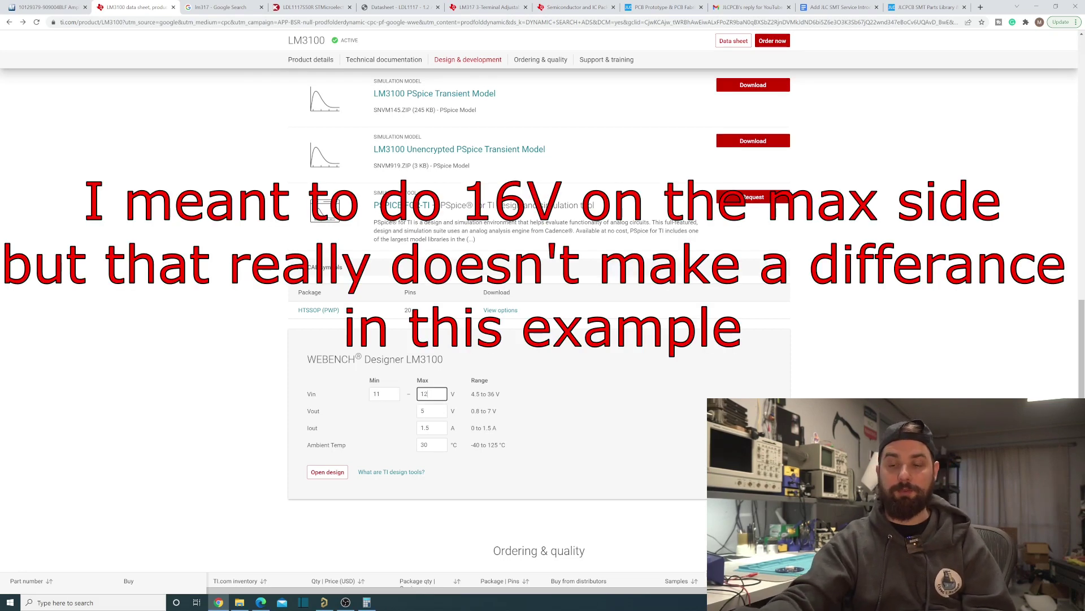
key("Tab")
key("Tab")
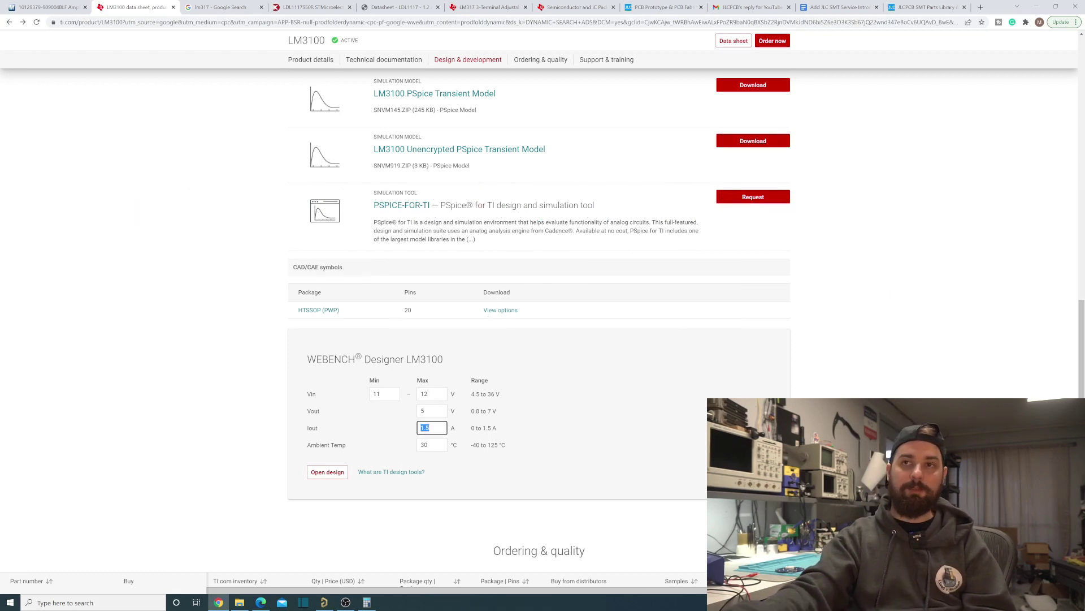
left_click(331, 469)
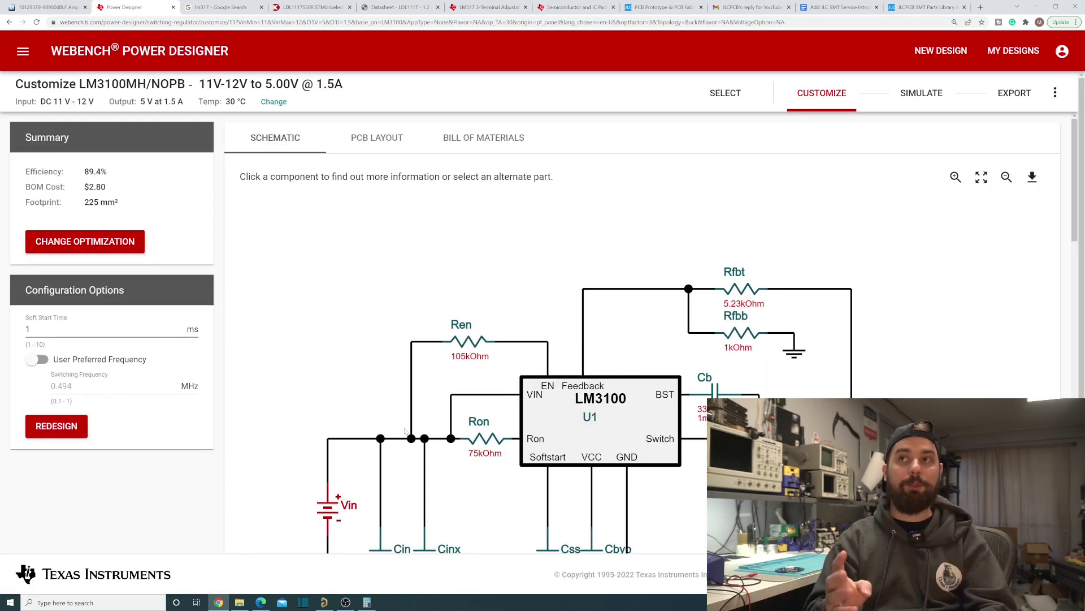
Step: Scroll through the generated LM3100 schematic and back to the top
scroll(455, 387, "down", 4)
scroll(475, 87, "up", 2)
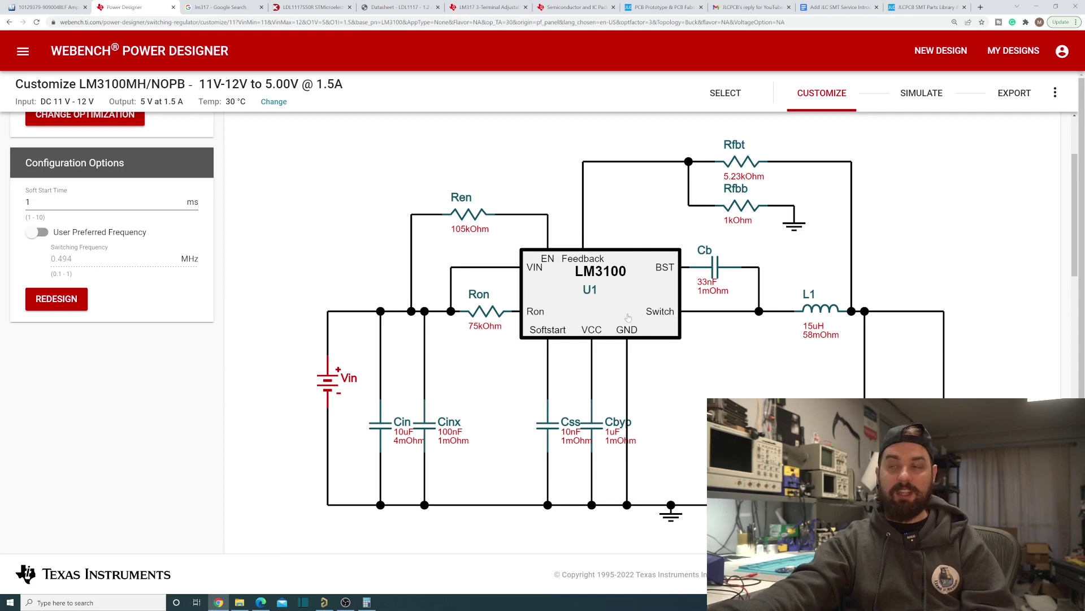
scroll(417, 279, "up", 3)
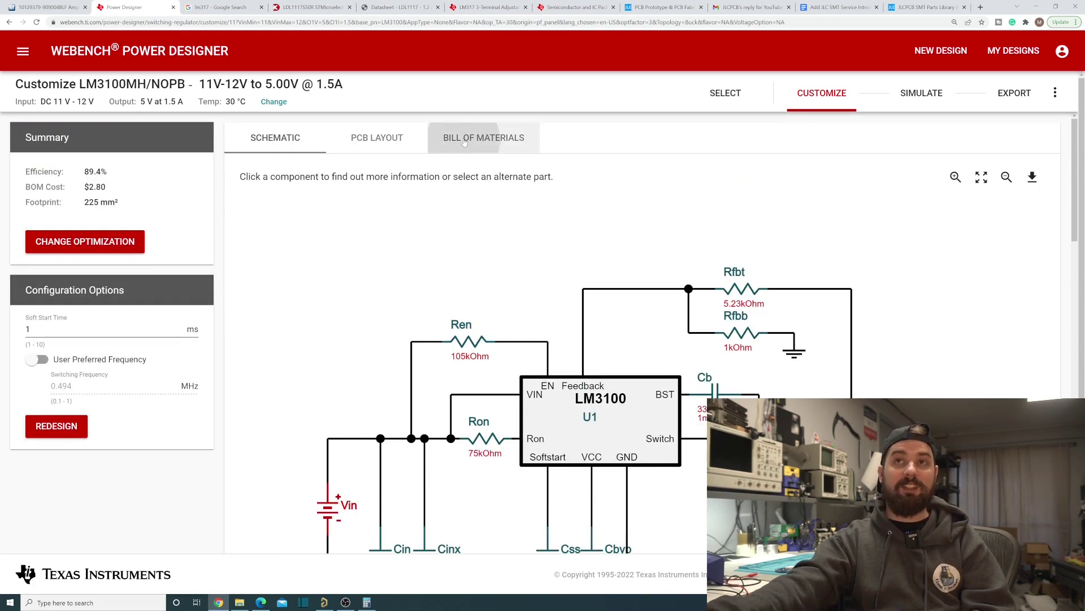
Step: Show the Bill of Materials and highlight the $2.80 BOM cost in the Summary panel
left_click(478, 138)
scroll(353, 289, "down", 10)
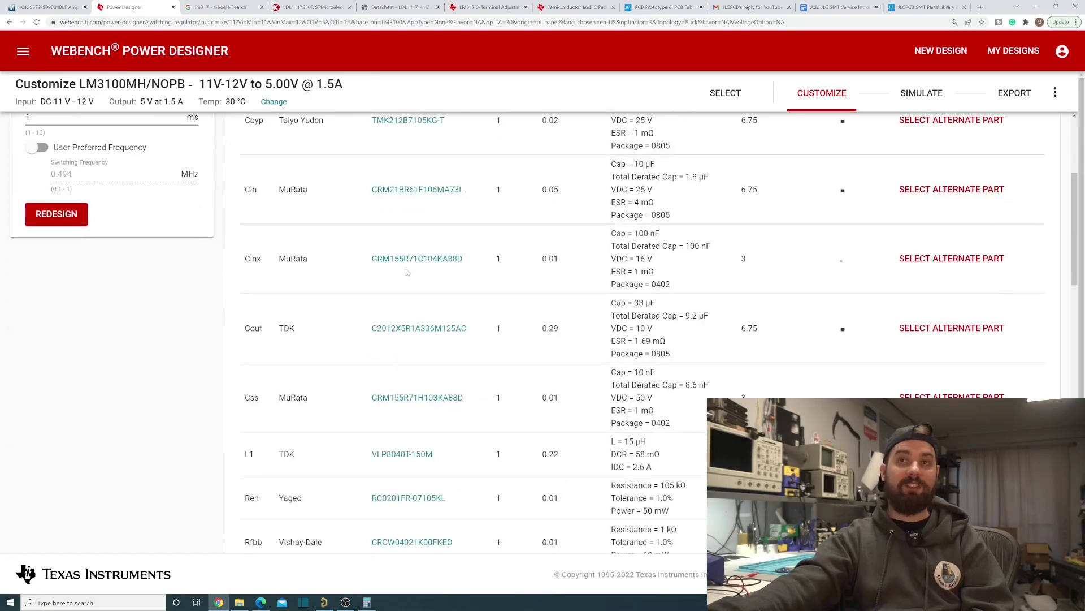
scroll(403, 277, "up", 6)
scroll(404, 277, "up", 4)
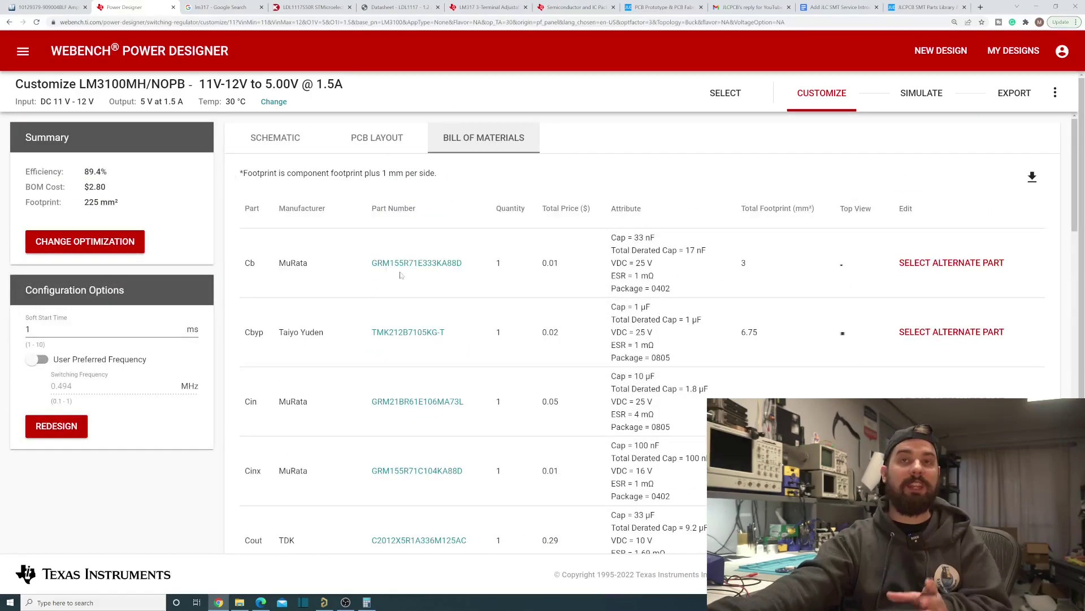
left_click_drag(130, 205, 118, 187)
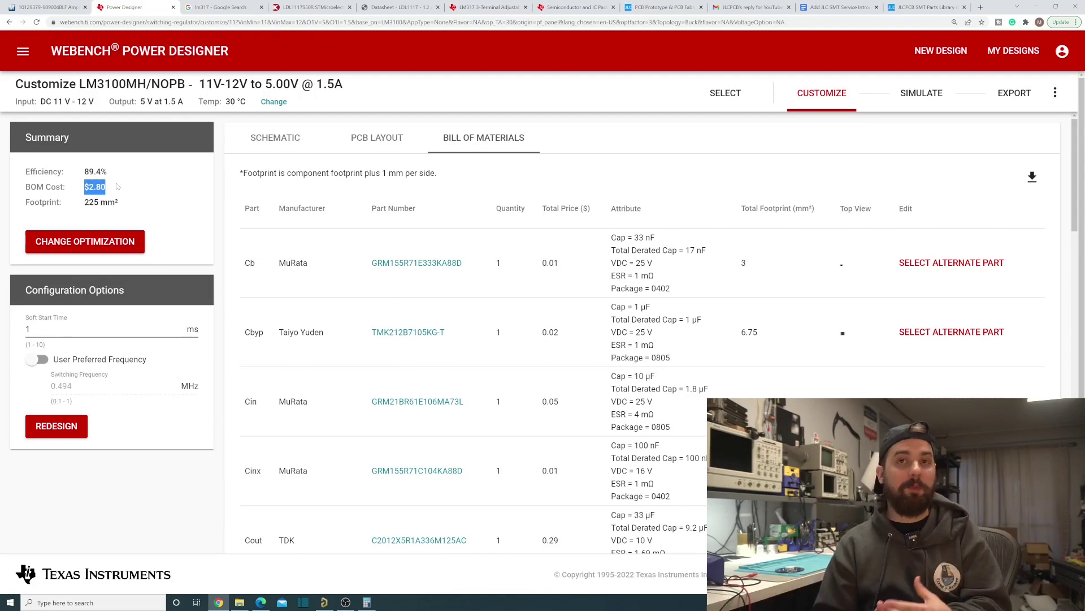
scroll(264, 235, "down", 10)
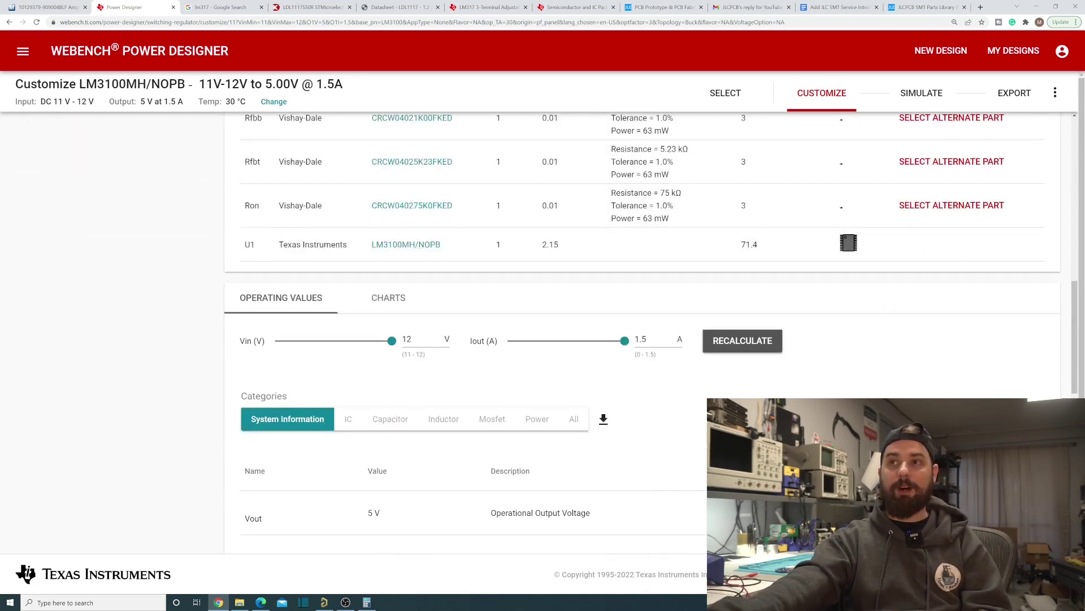
scroll(308, 288, "up", 7)
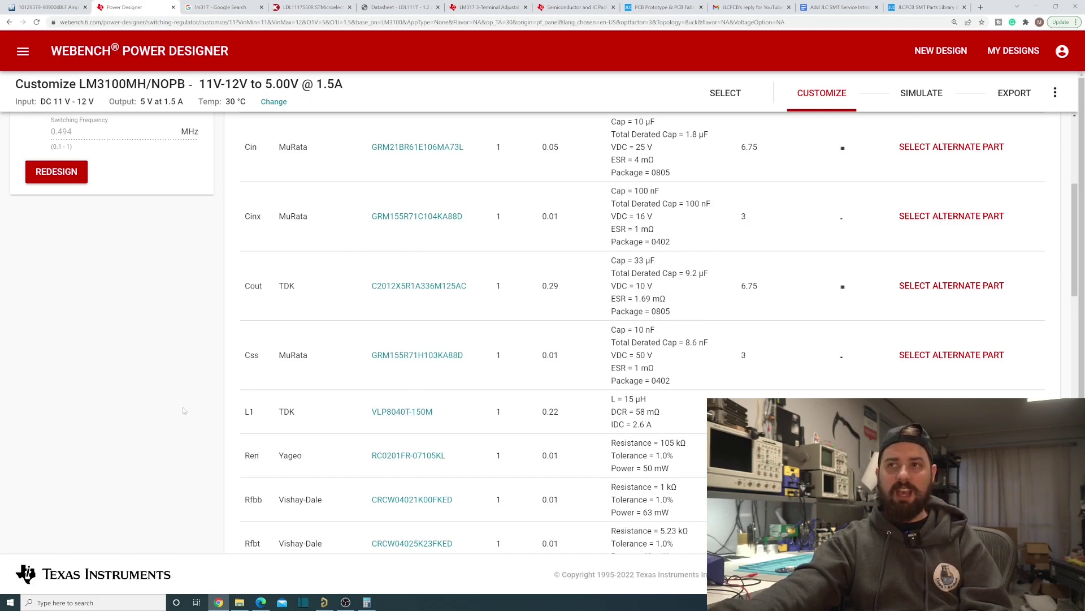
scroll(246, 407, "up", 5)
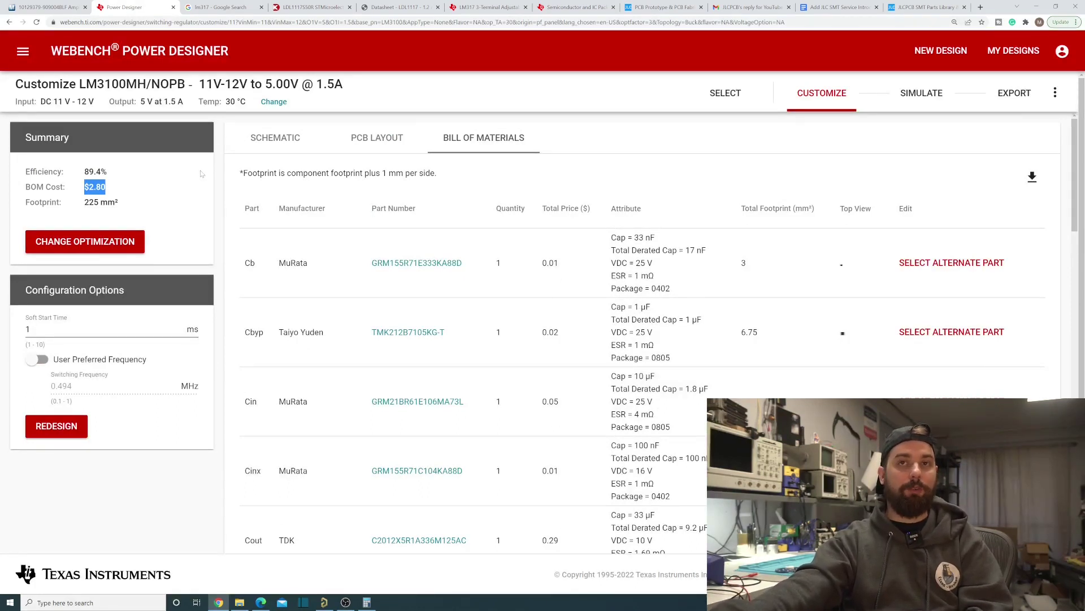
Step: View the PCB layout preview, then return to the LM3100 schematic
left_click(394, 144)
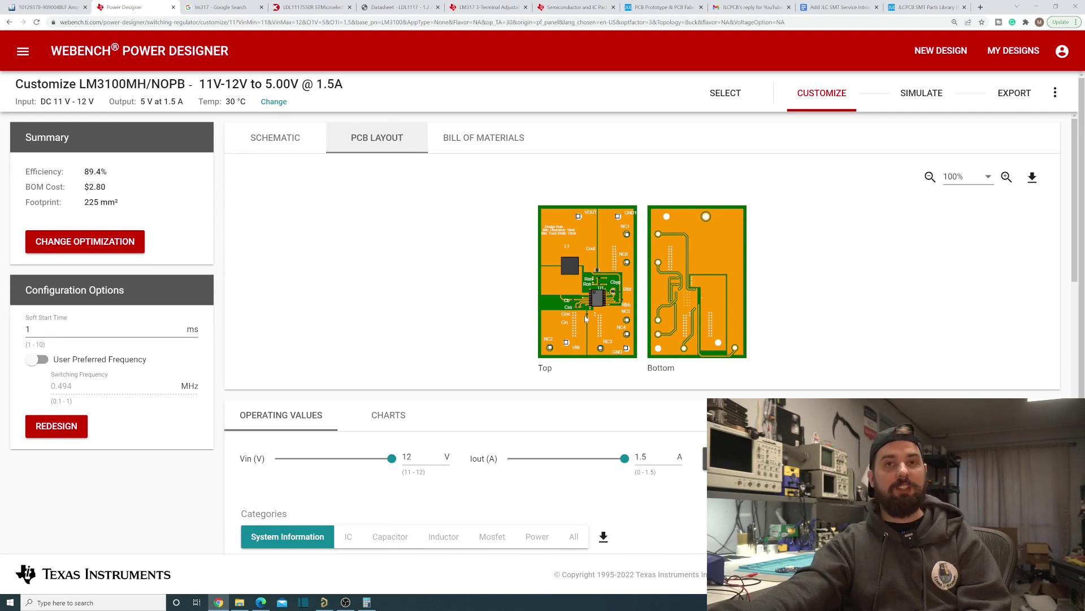
left_click(276, 138)
scroll(402, 206, "down", 4)
scroll(402, 205, "up", 4)
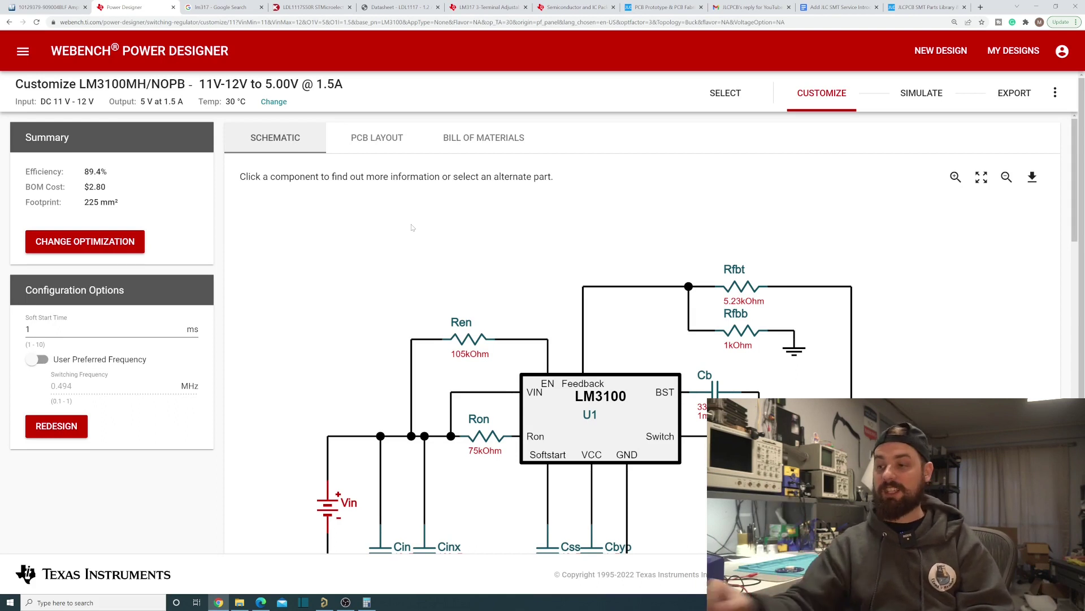
Step: Switch to the BUCK.SchDoc schematic in Altium Designer
left_click(323, 602)
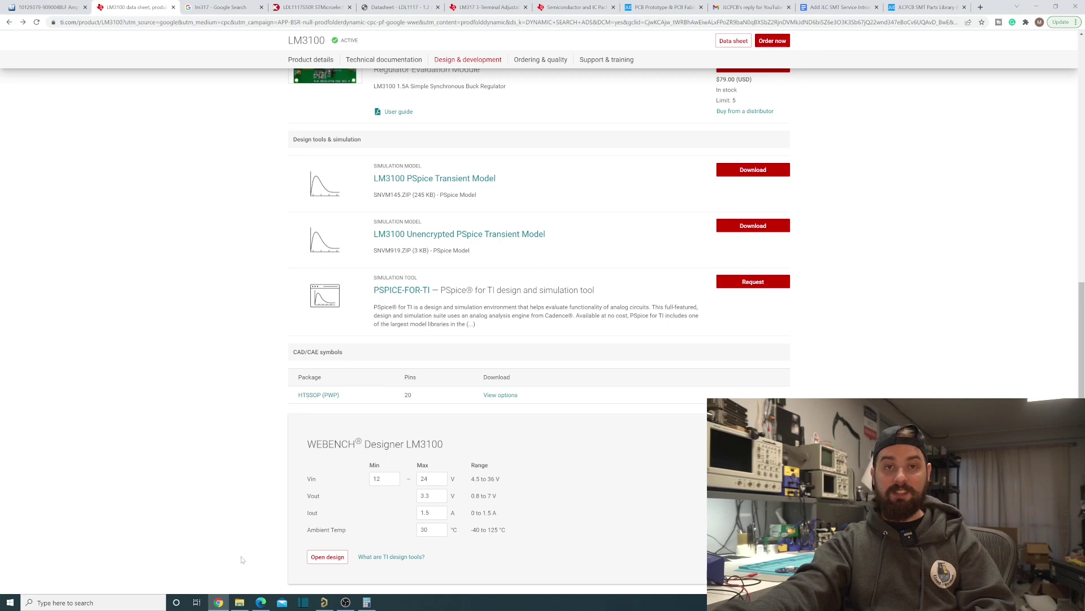
Step: Switch to the LM3100 startup test schematic in PSpice for TI
left_click(324, 602)
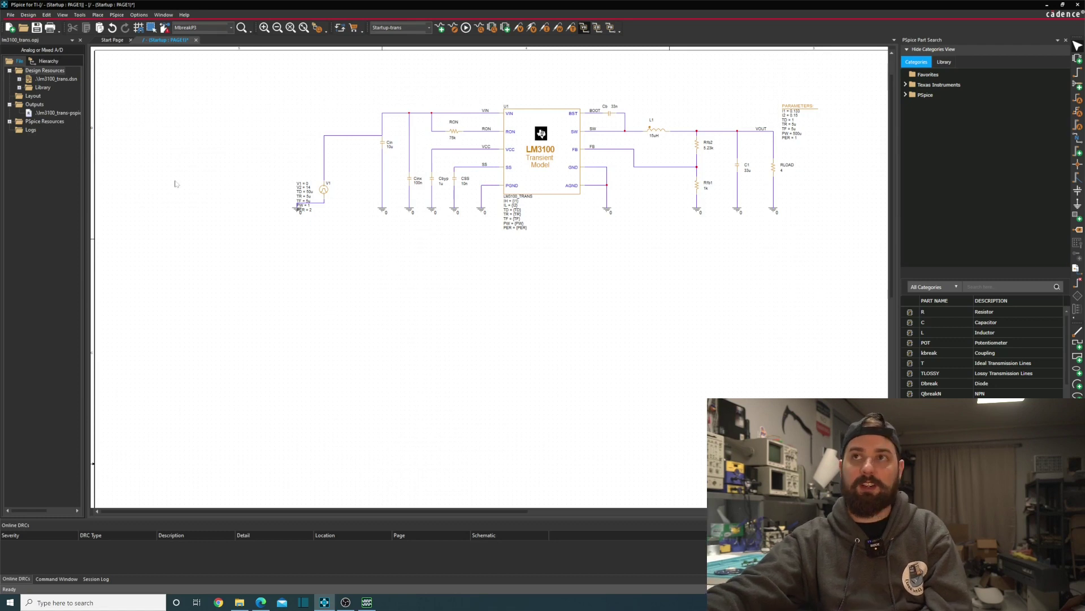
Step: Review the LM3100 transient waveforms showing VOUT rising toward 5 V, then return to the schematic
left_click(370, 605)
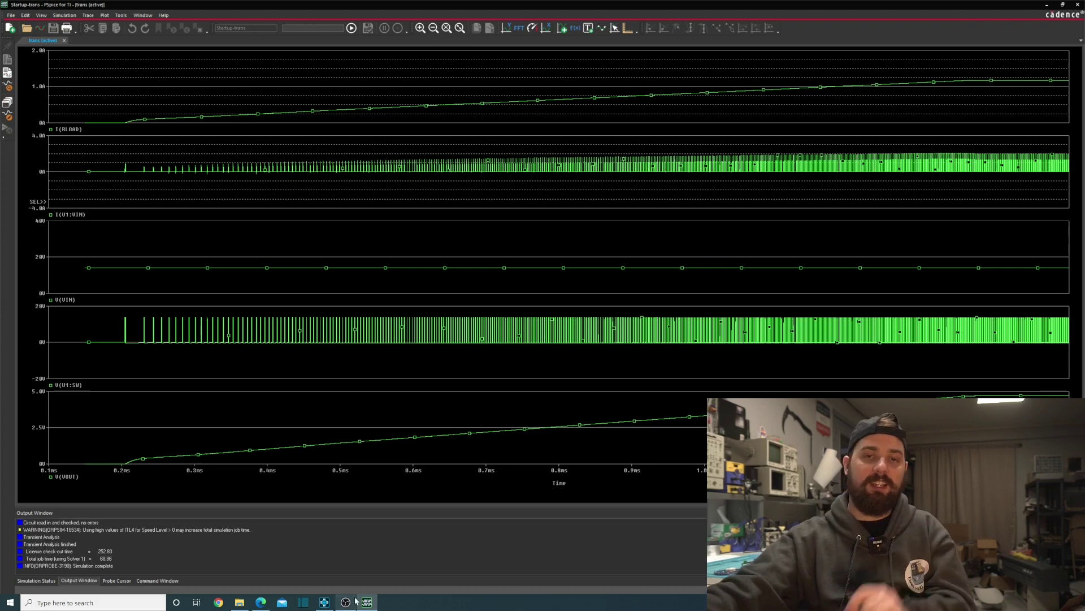
left_click(325, 601)
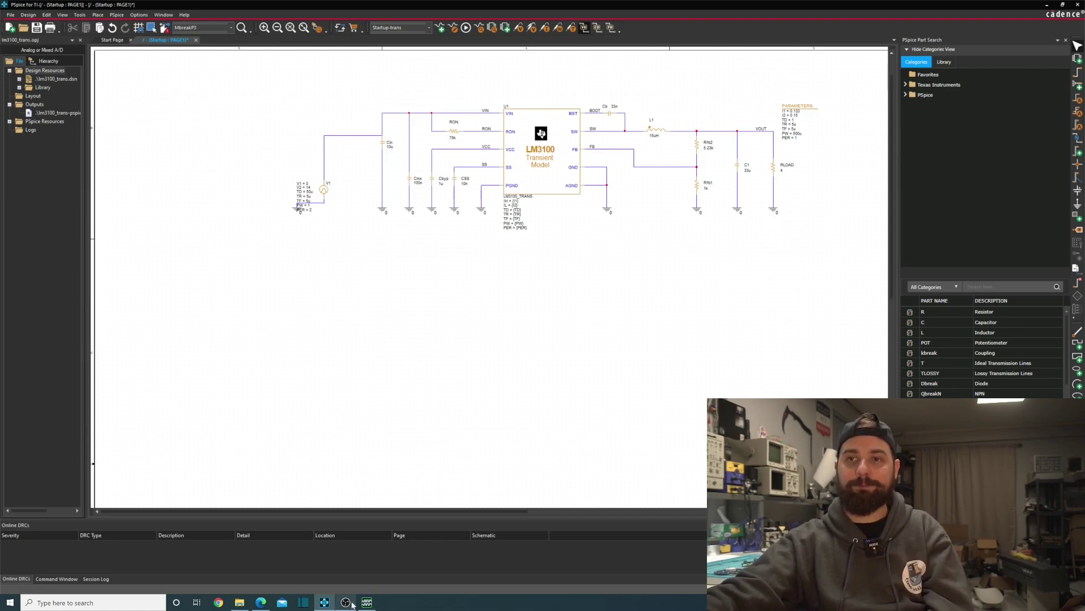
mouse_move(334, 605)
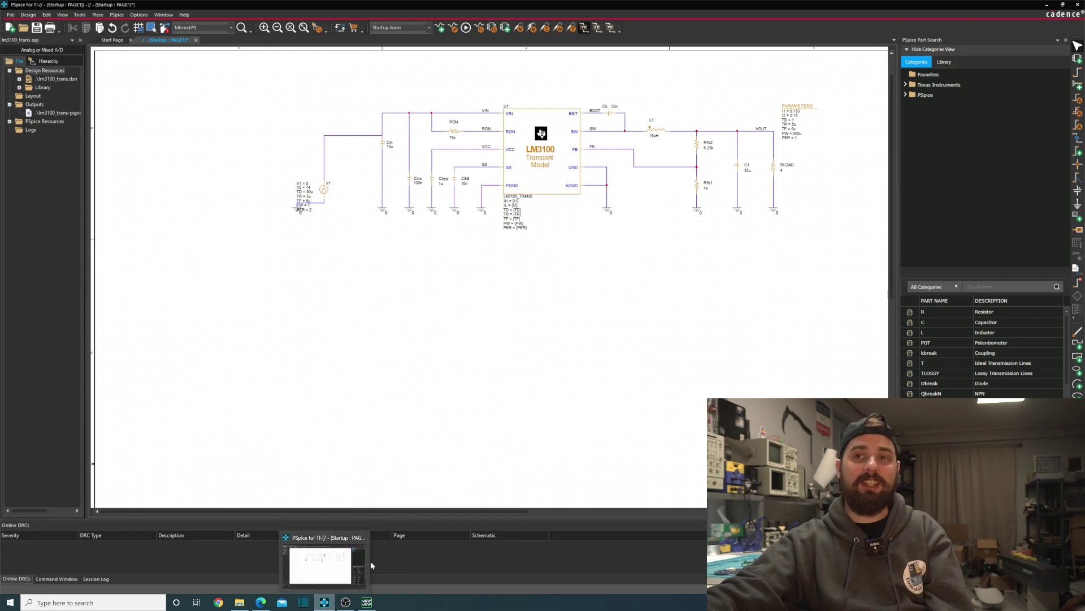